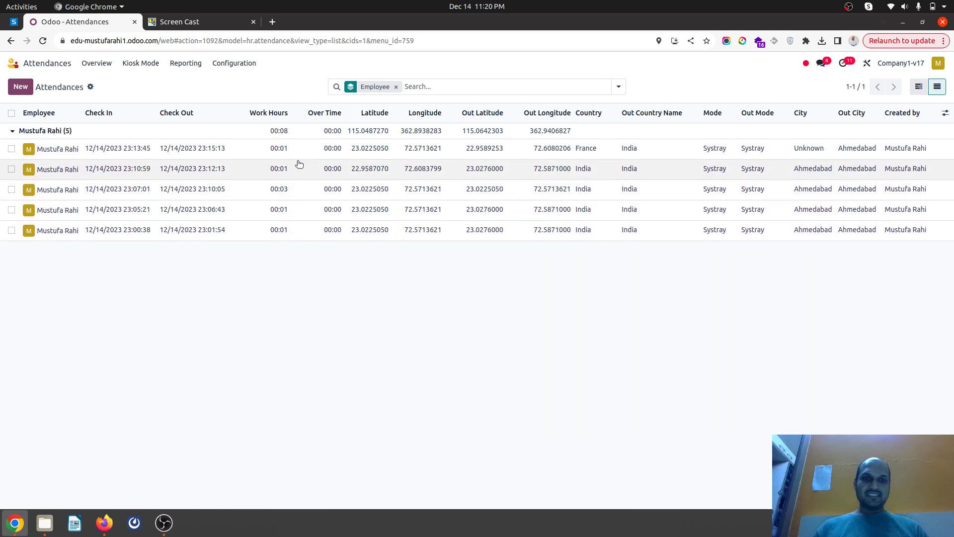
Connect the VeePN browser extension through a Singapore server and check its status and IP
click(789, 42)
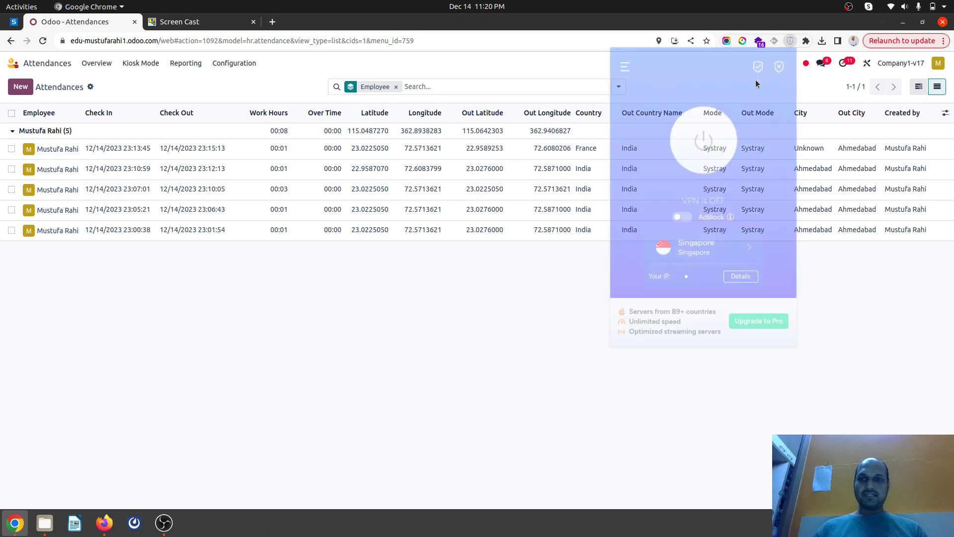
click(711, 147)
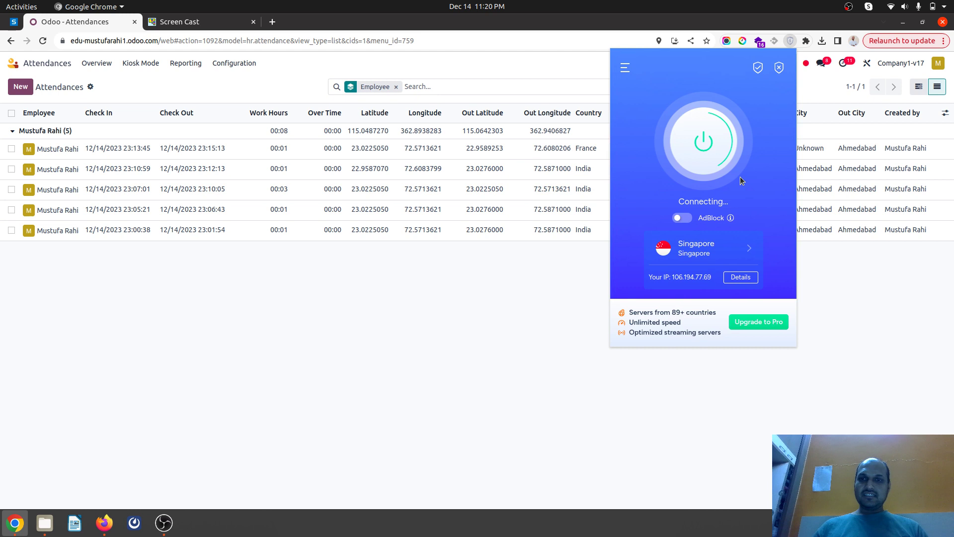
click(806, 265)
click(789, 42)
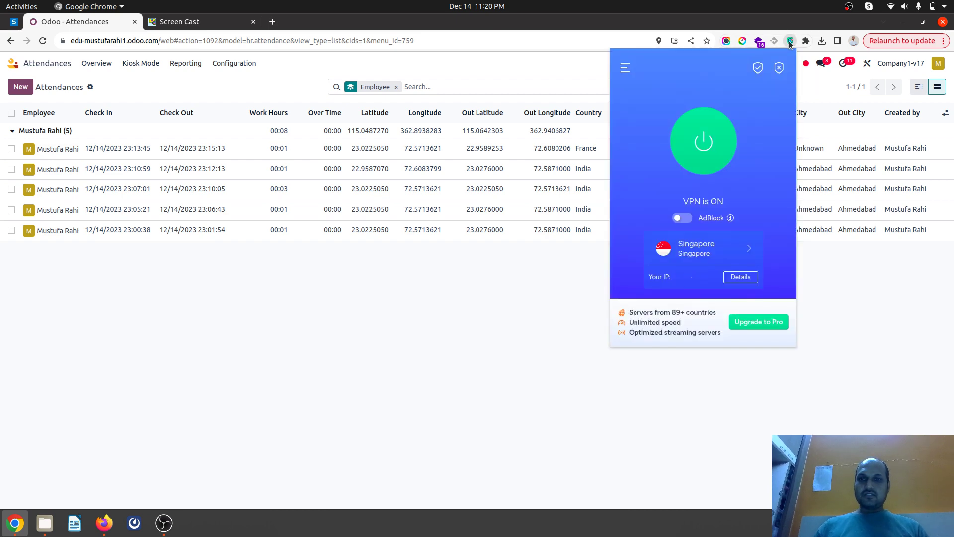
click(815, 77)
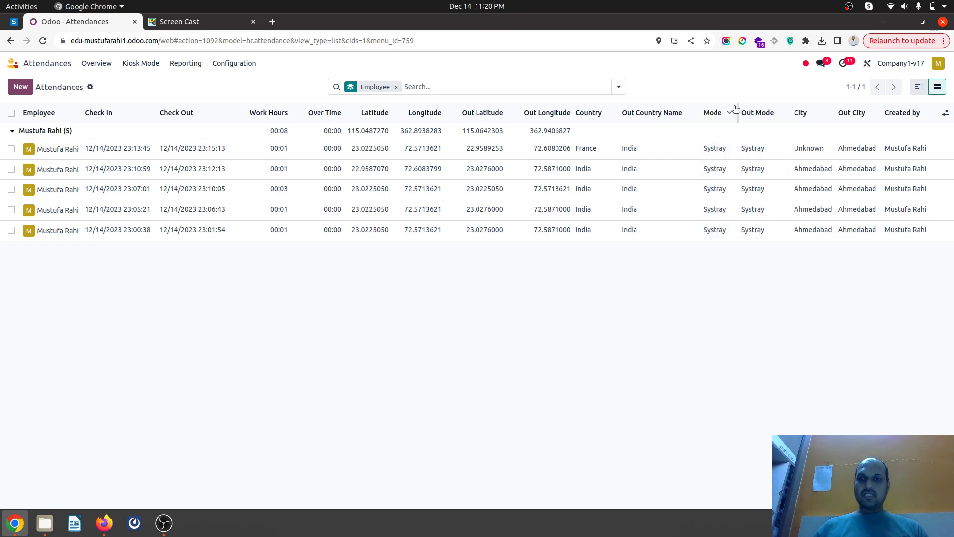
click(789, 43)
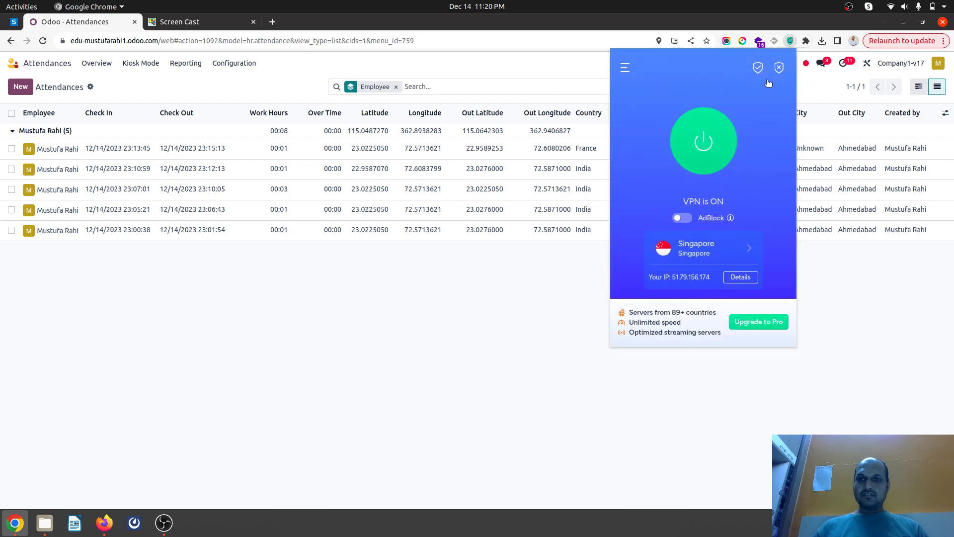
click(823, 88)
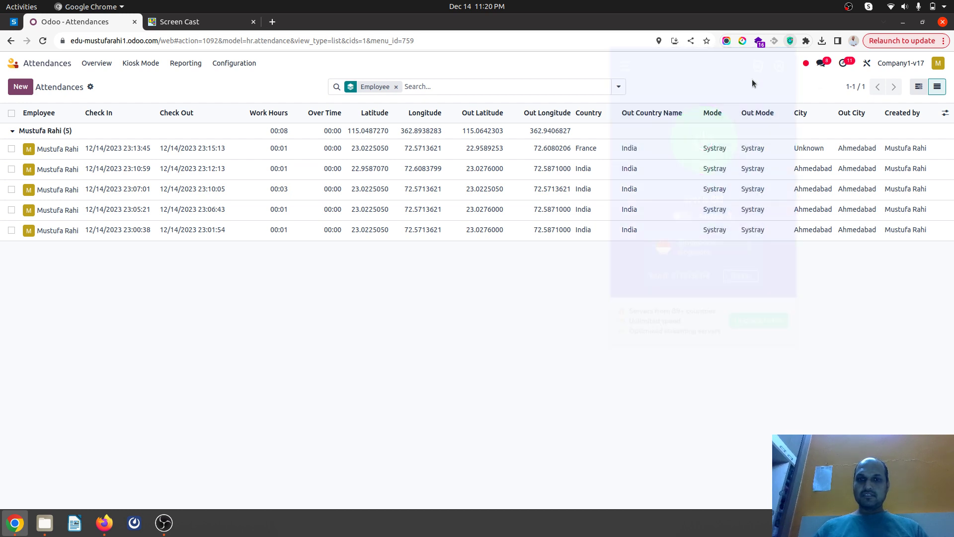
Check in from the Odoo attendance systray and dismiss the VPN client notification
click(805, 64)
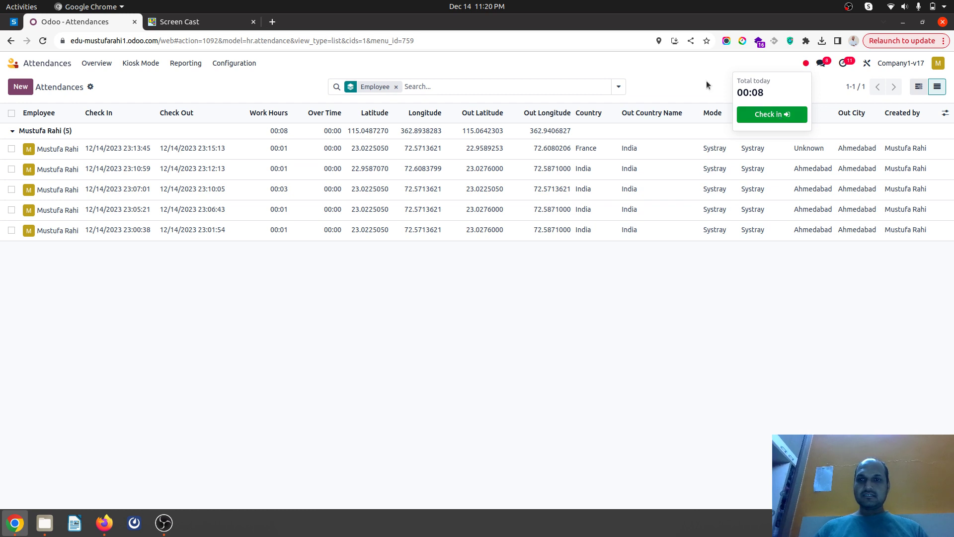
click(680, 74)
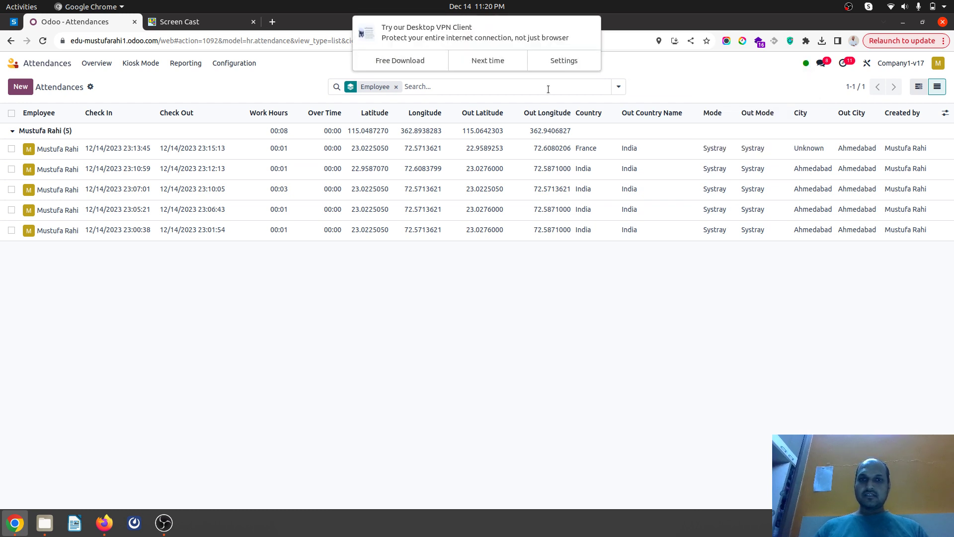
click(502, 82)
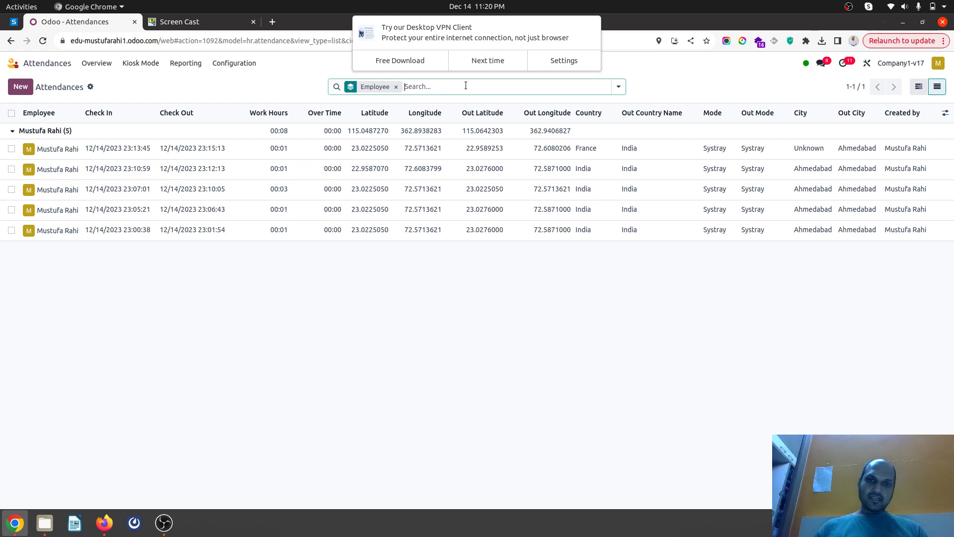
click(523, 42)
click(591, 27)
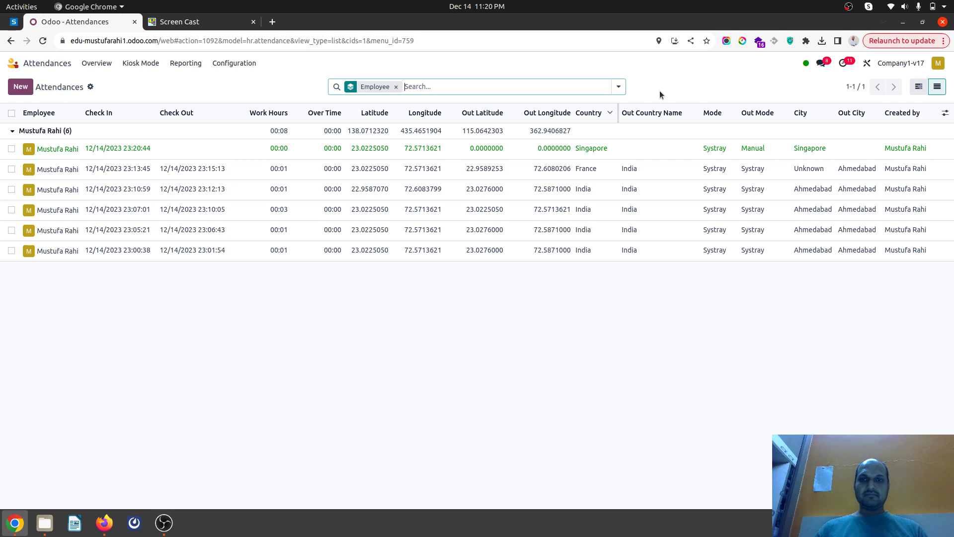
click(172, 23)
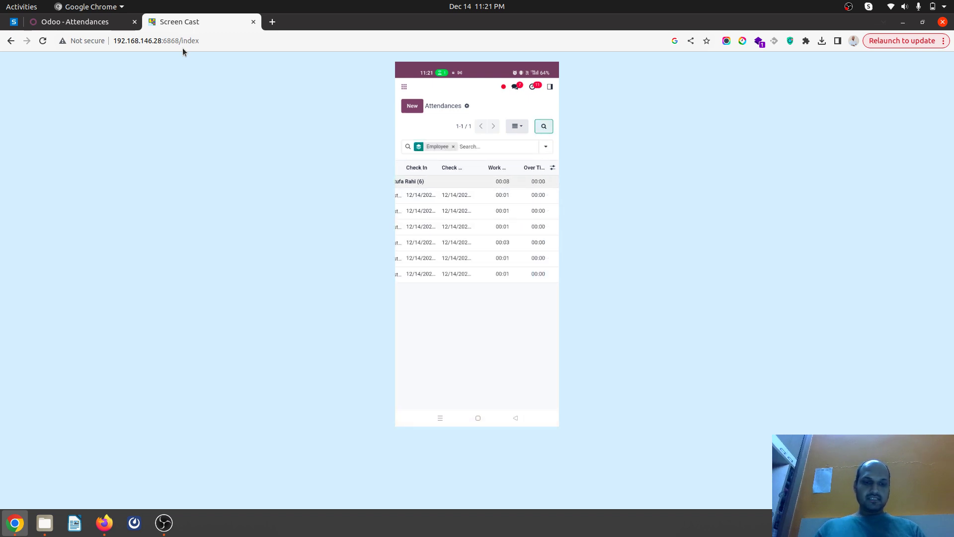
click(91, 24)
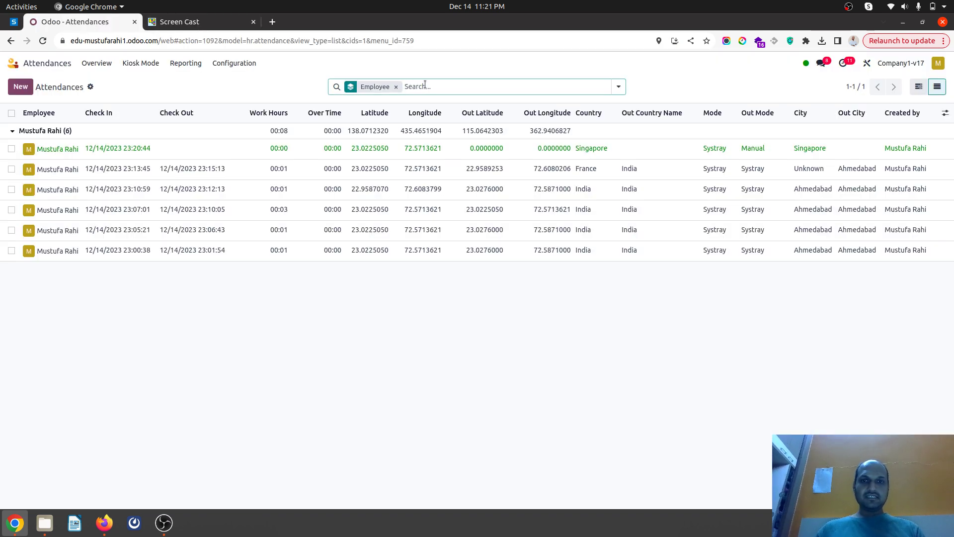
Reload the Attendances list to show the 23:21:24 check-out from Ahmedabad
key(Return)
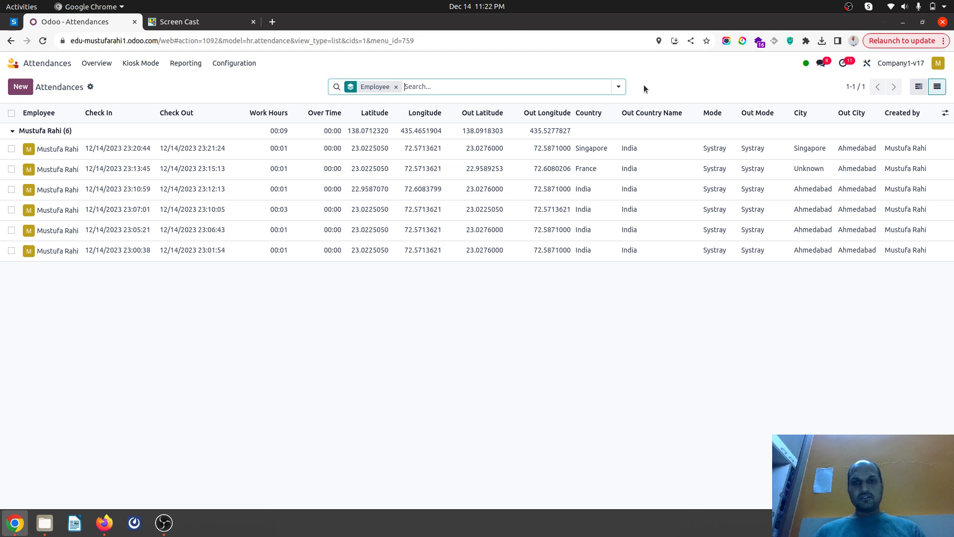
Open the newest attendance record and view its Singapore check-in location on Google Maps
click(506, 152)
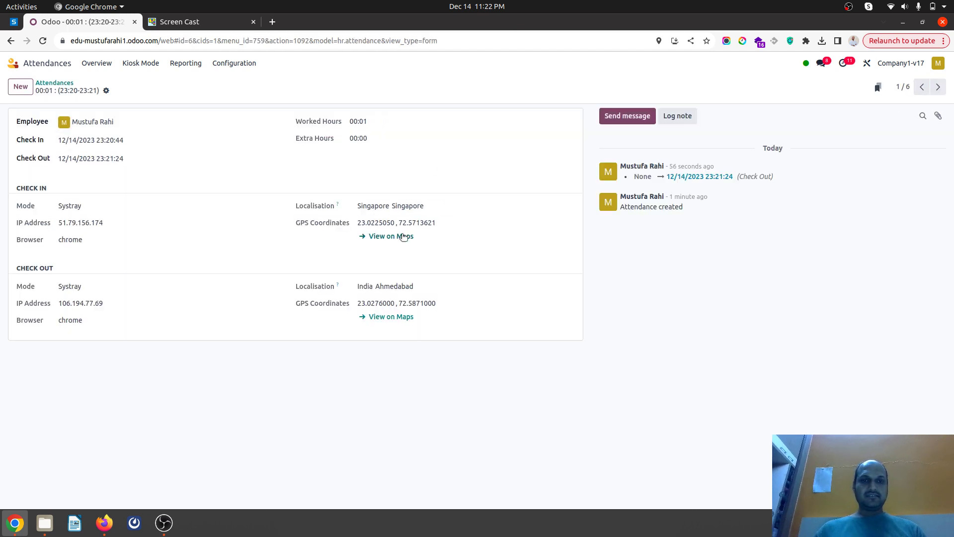
click(401, 236)
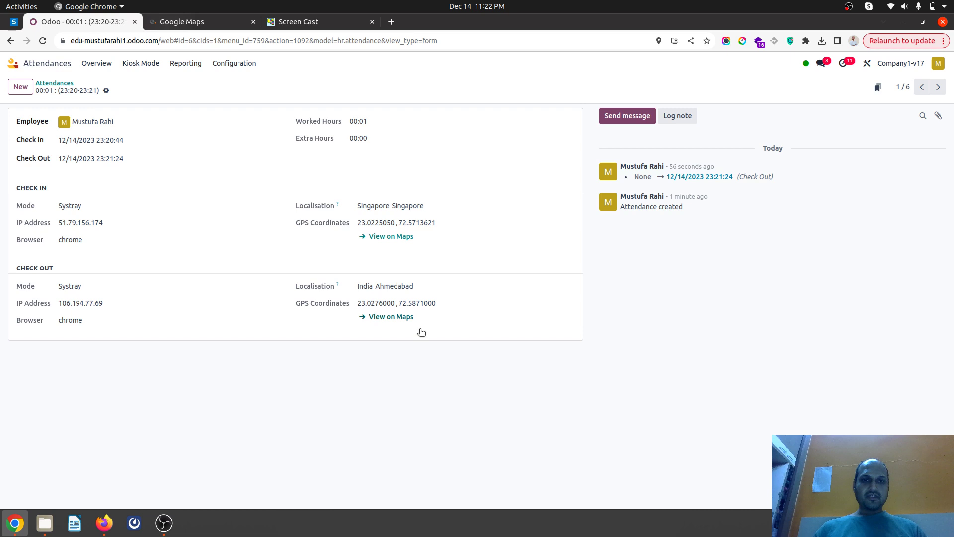
View the check-out coordinates on Google Maps, compare both Maps tabs, then return to Screen Cast
click(391, 318)
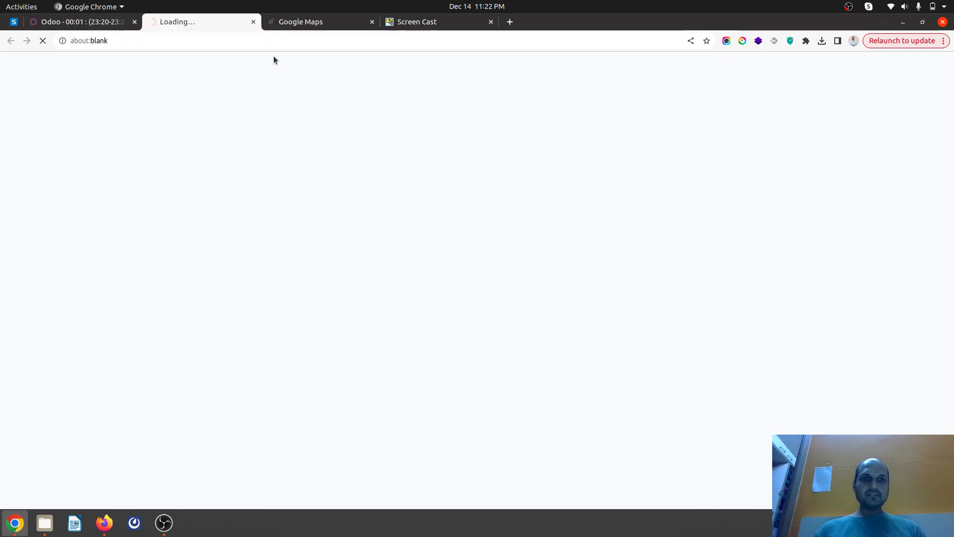
click(322, 26)
click(216, 25)
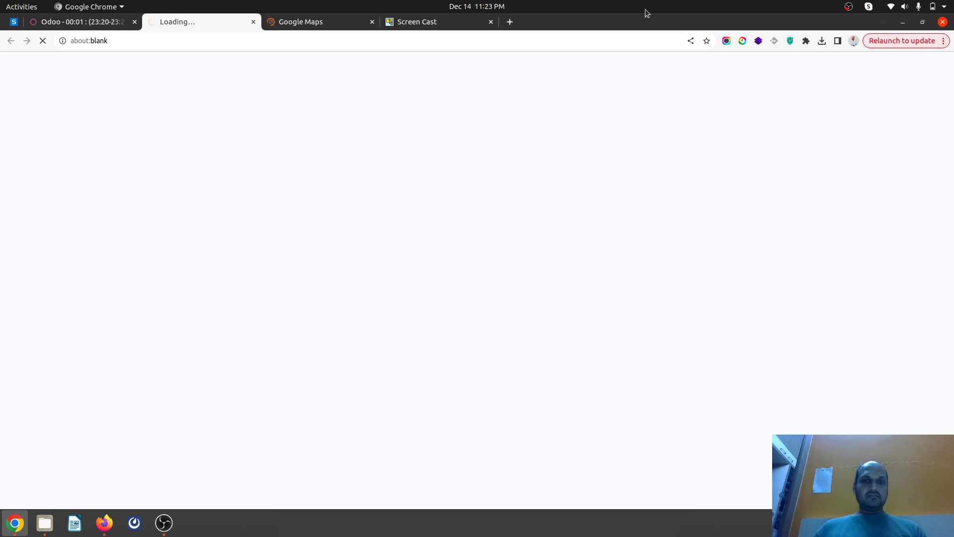
click(452, 21)
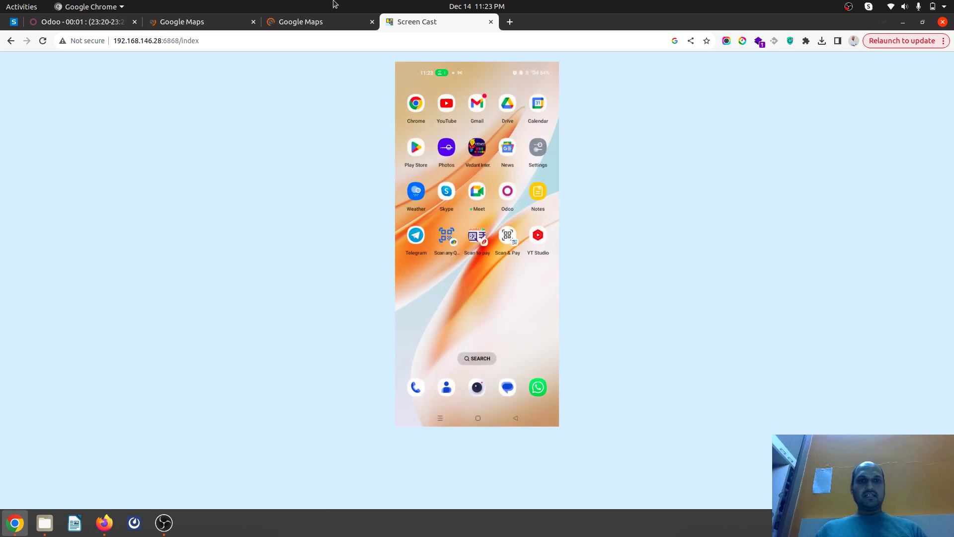
Close the check-in and check-out Maps tabs, returning to the 23:20–23:21 record form
click(310, 30)
click(198, 23)
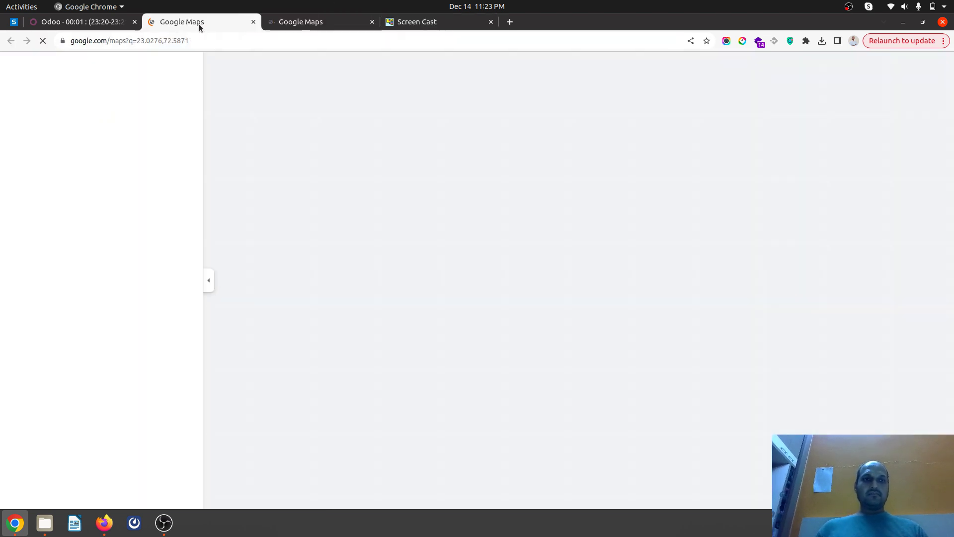
click(309, 27)
click(213, 24)
click(309, 29)
click(372, 23)
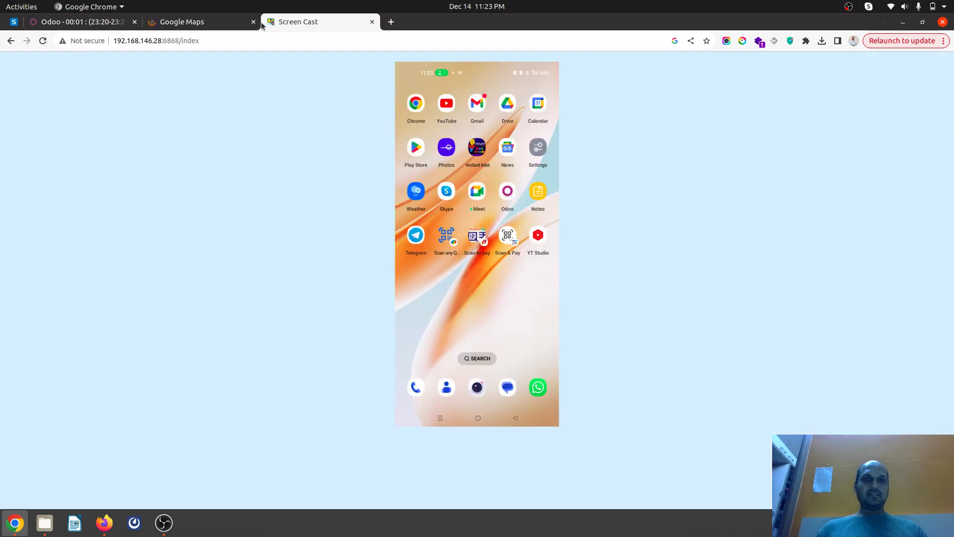
click(254, 23)
click(120, 21)
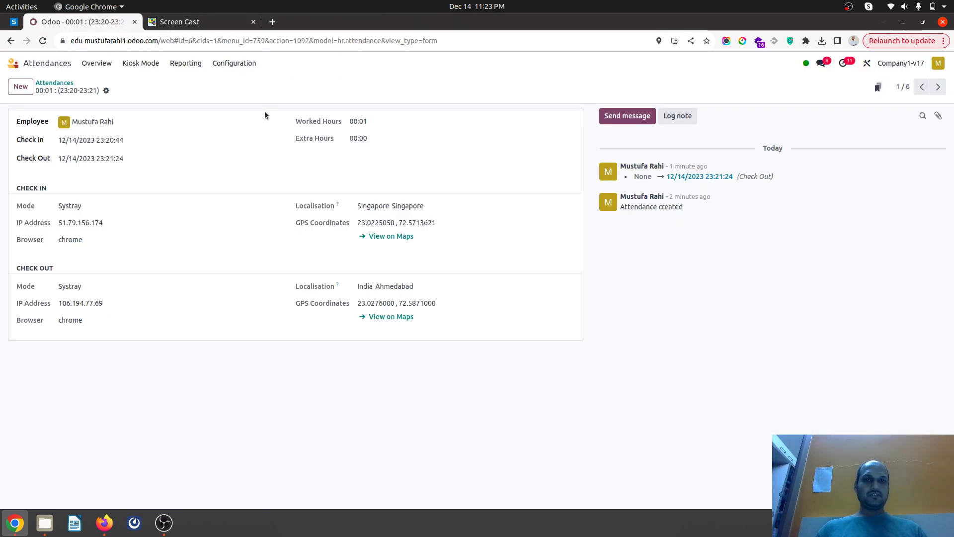
Back out through Overview to the list, expand the six records, and review optional columns
click(57, 83)
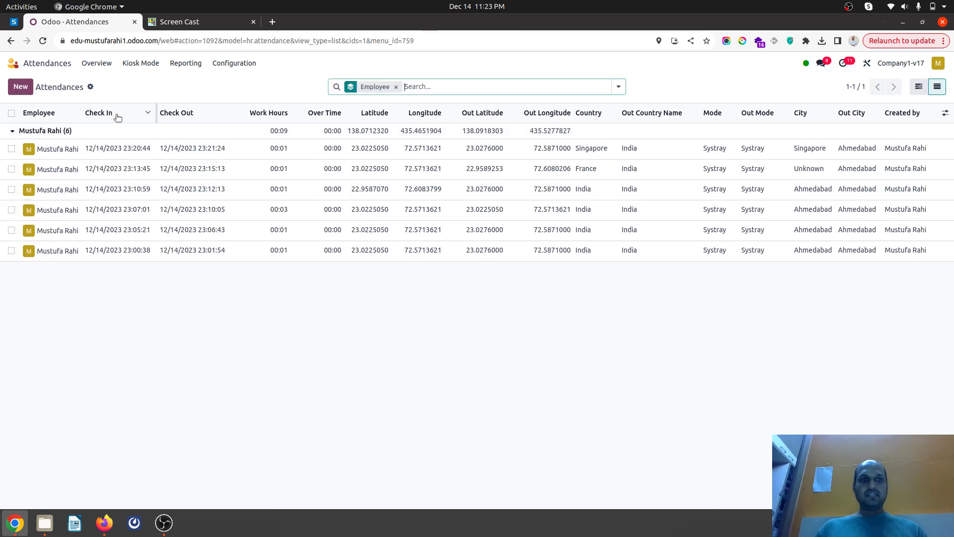
click(100, 65)
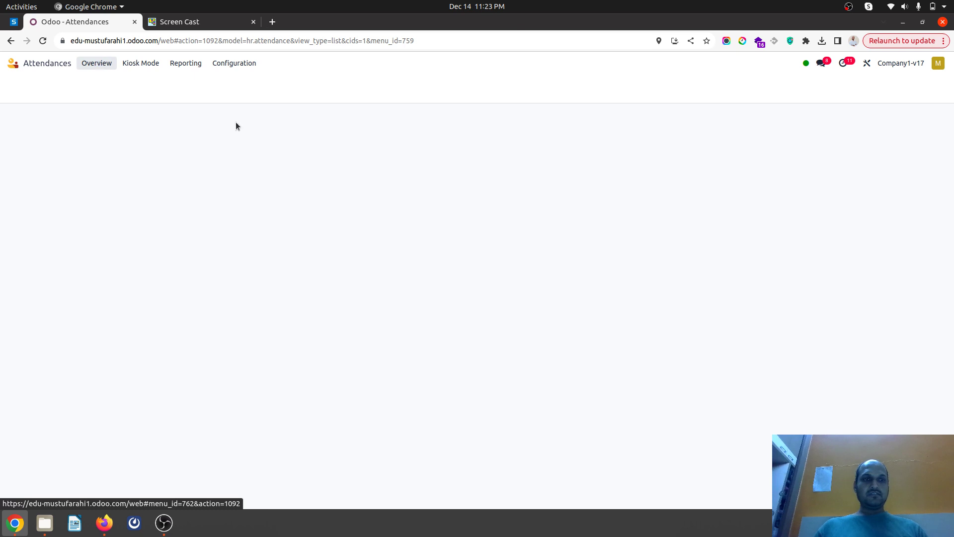
click(937, 88)
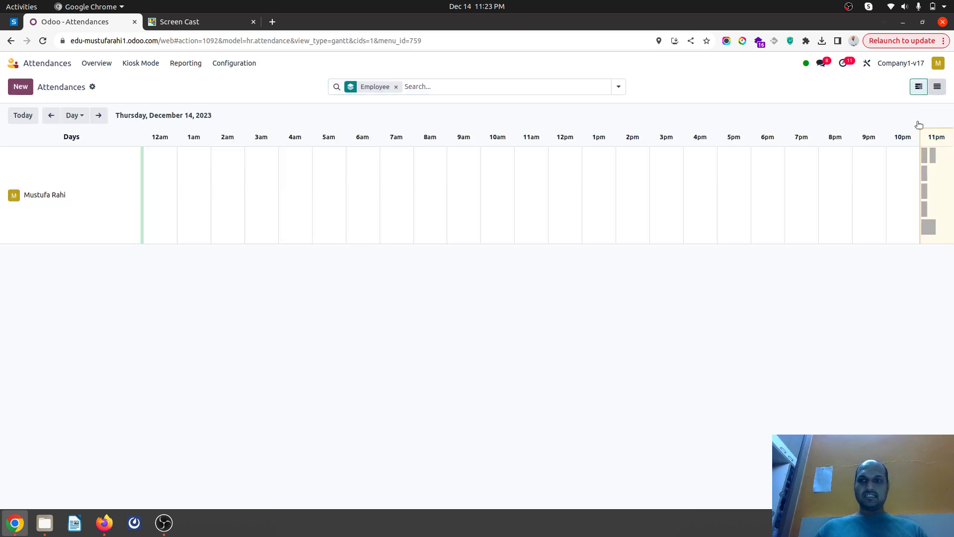
click(381, 133)
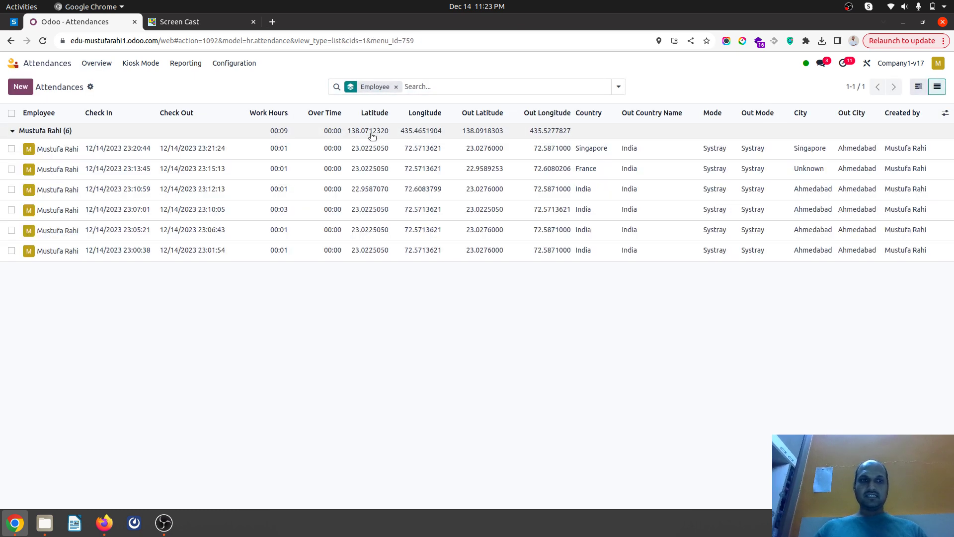
click(944, 113)
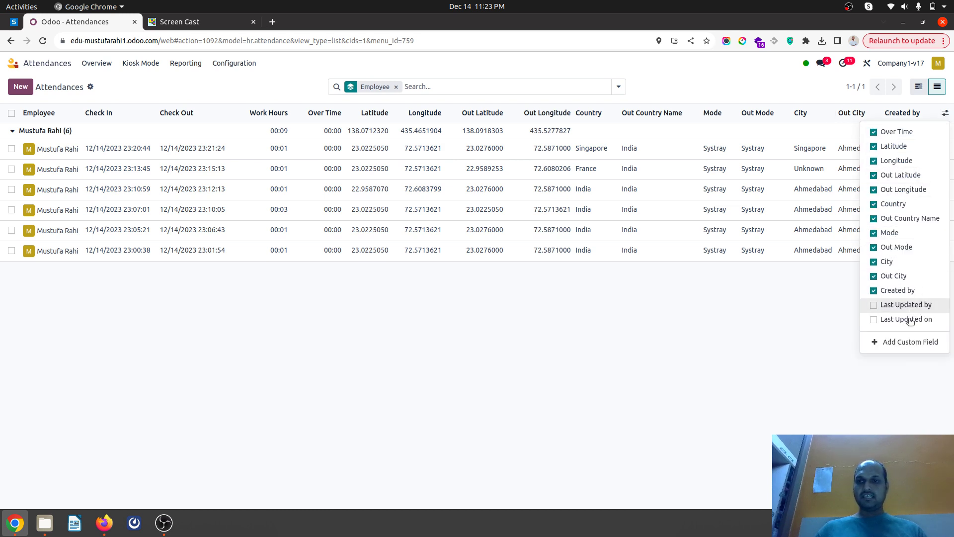
click(808, 340)
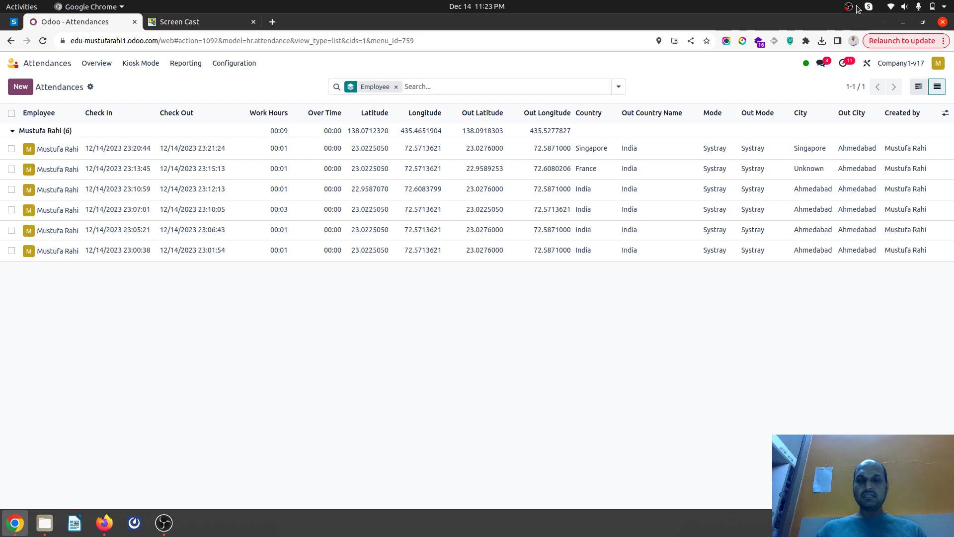